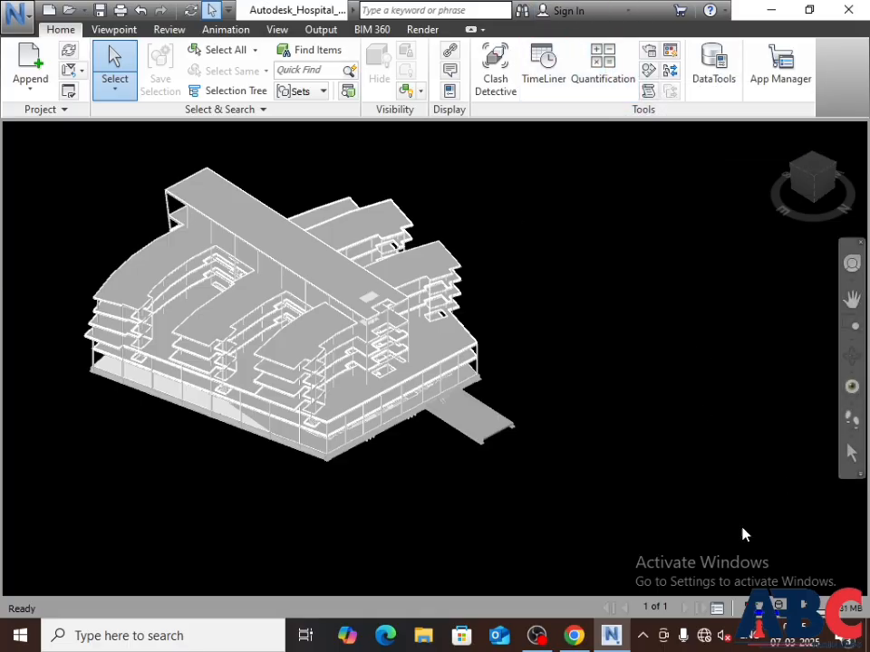
Step: Open the Quantification Workbook and view the empty Item Catalog and Resource Catalog before returning to the workbook
scroll(507, 350, down, 1)
scroll(328, 338, up, 1)
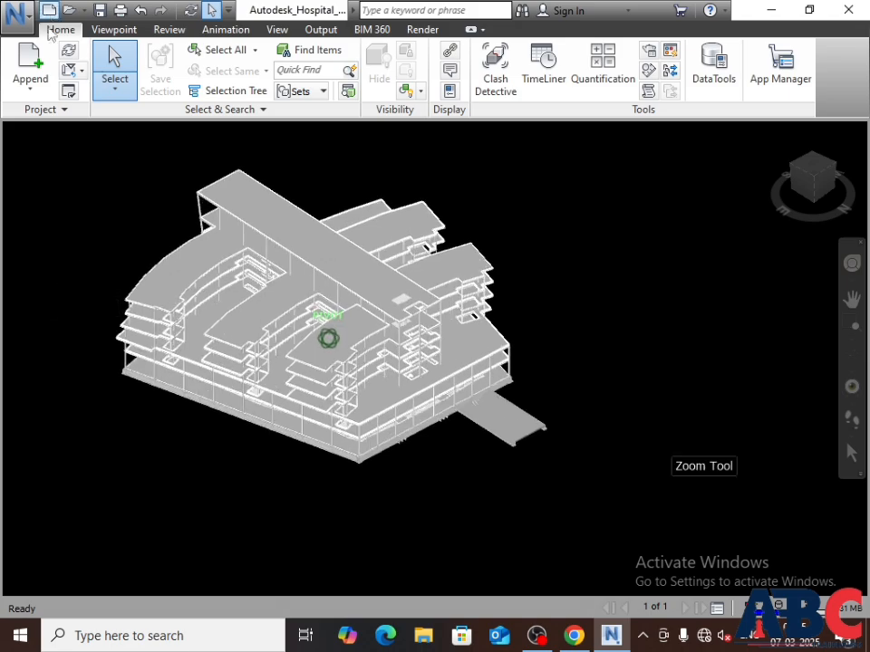
click(620, 71)
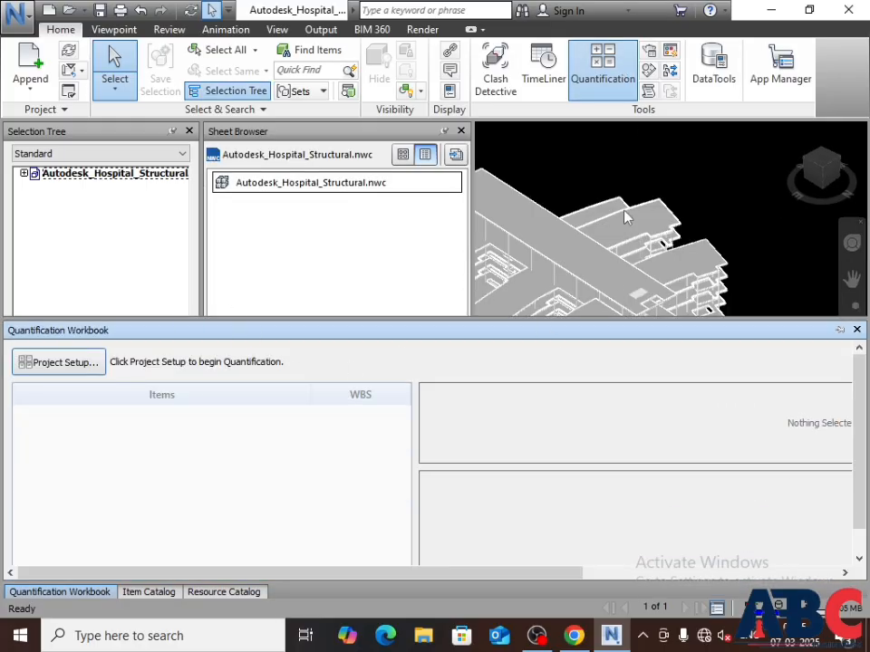
scroll(623, 212, down, 5)
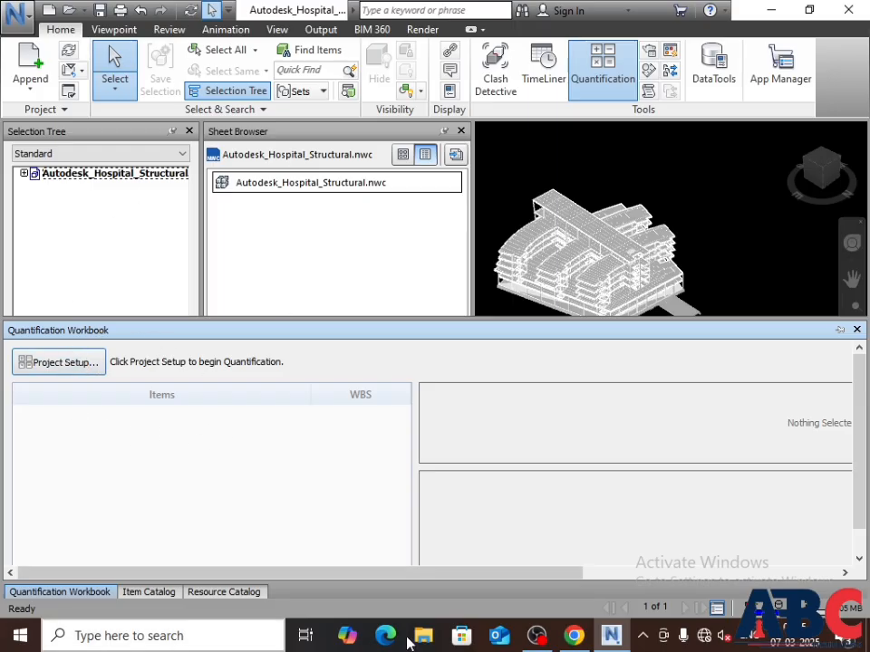
click(146, 592)
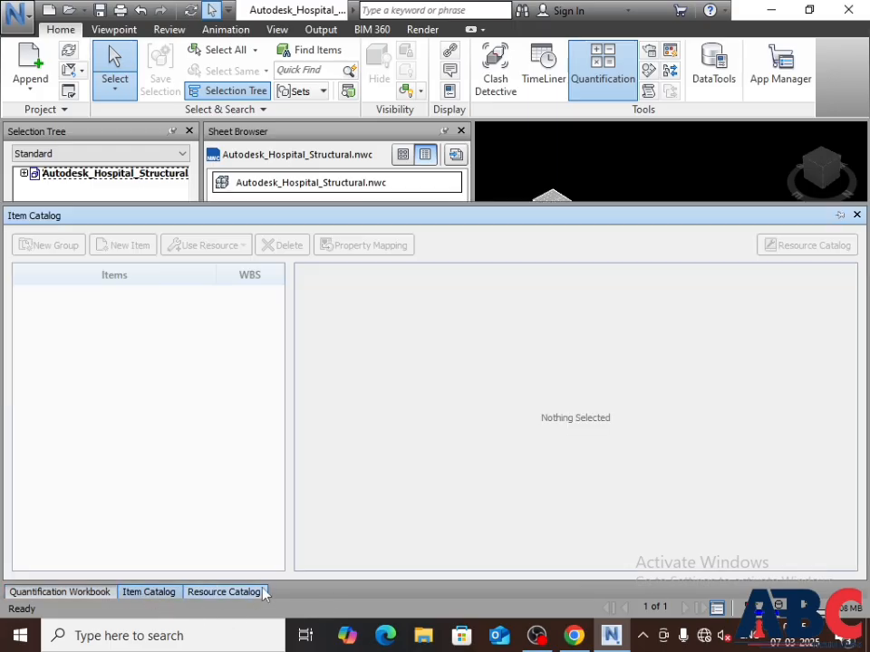
click(223, 592)
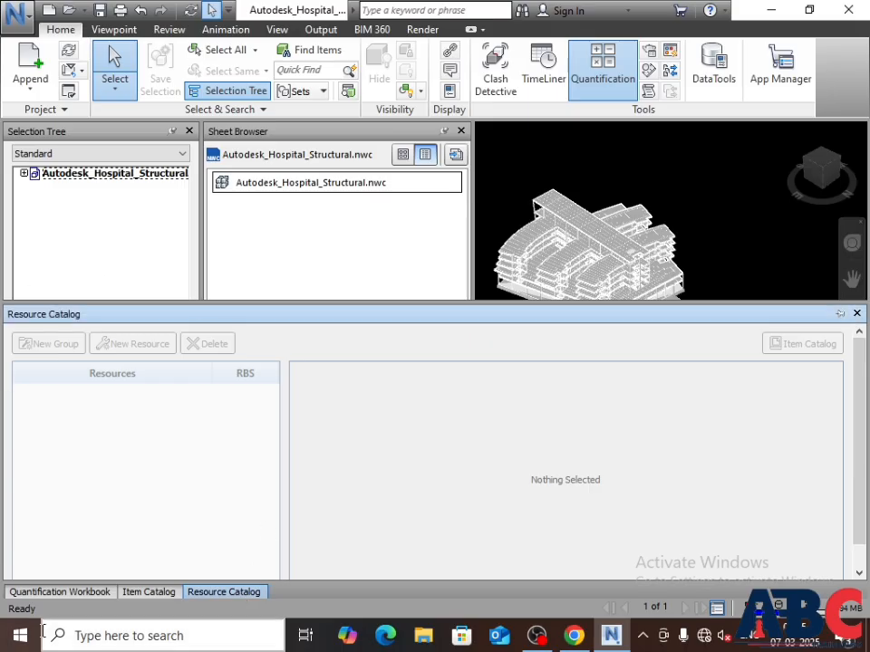
click(63, 593)
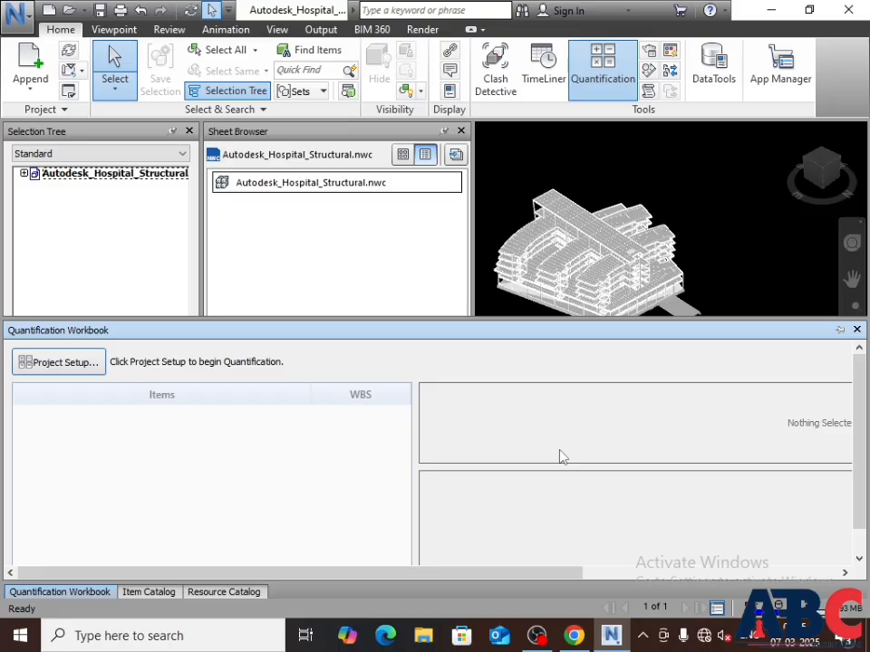
Step: Start the quantification project setup and postpone the getting-started tutorials
click(64, 363)
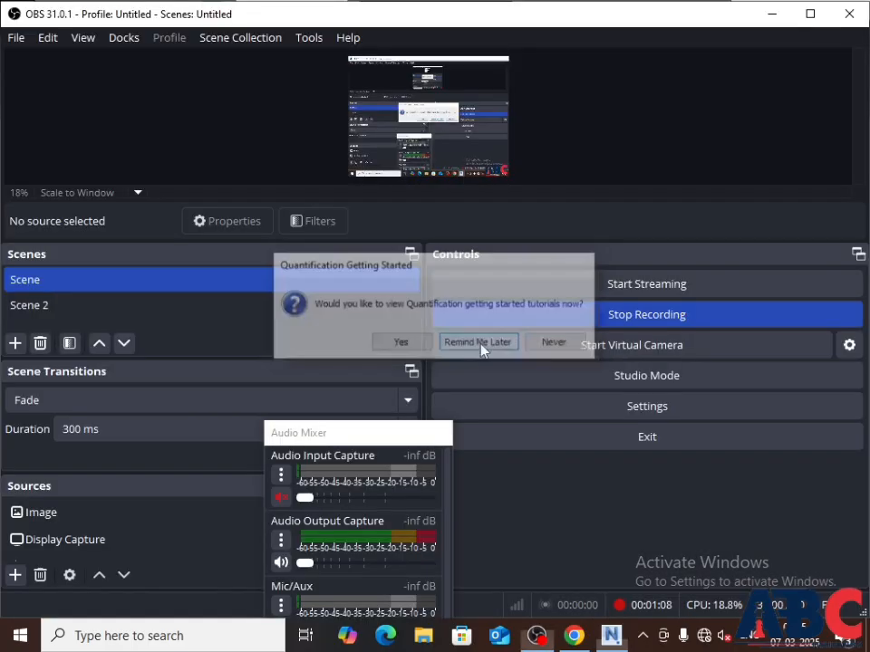
click(479, 343)
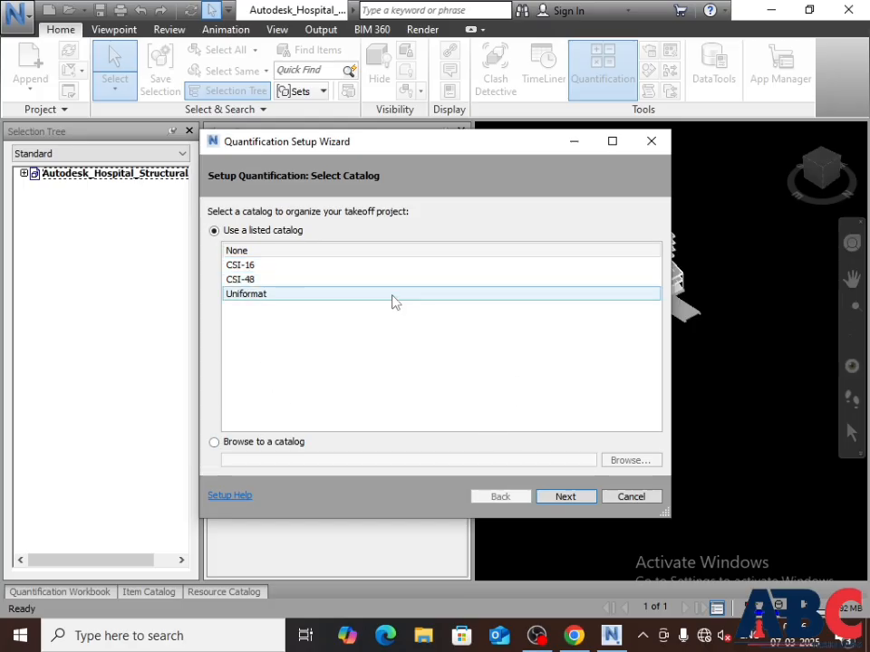
click(215, 444)
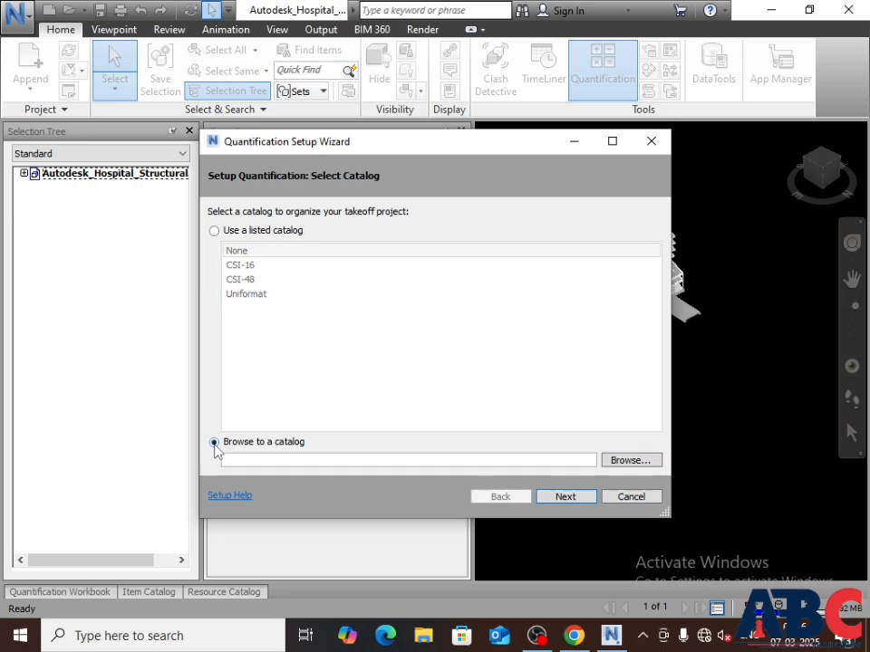
click(625, 461)
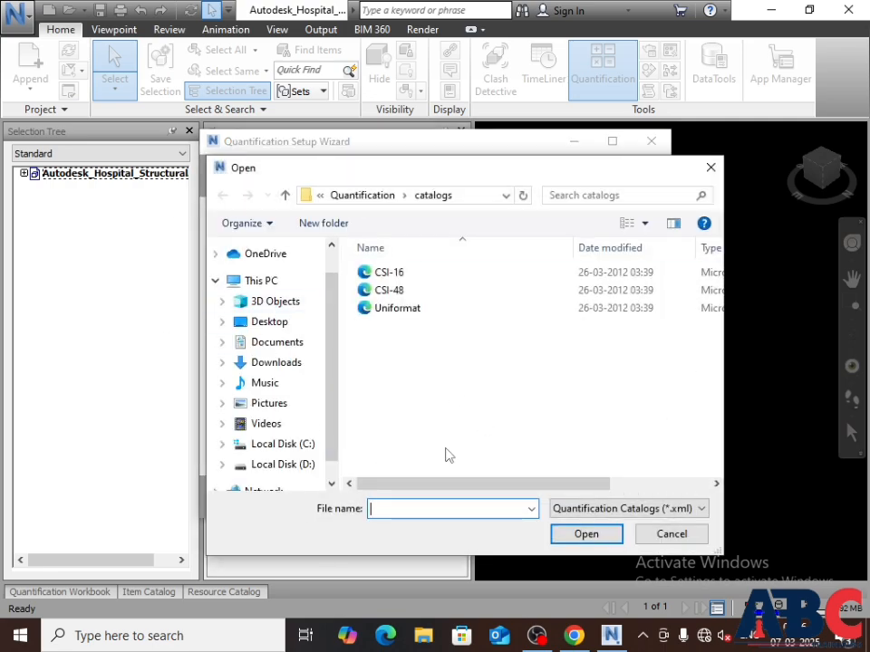
click(705, 537)
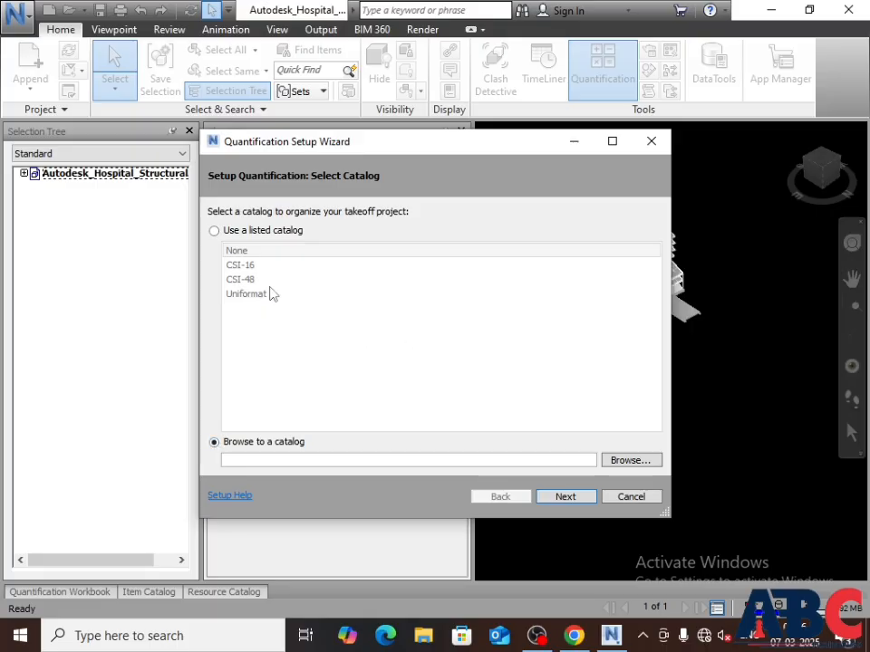
Step: Use the listed CSI-16 catalog for the takeoff project and set the measurement units to Imperial
click(215, 231)
click(249, 266)
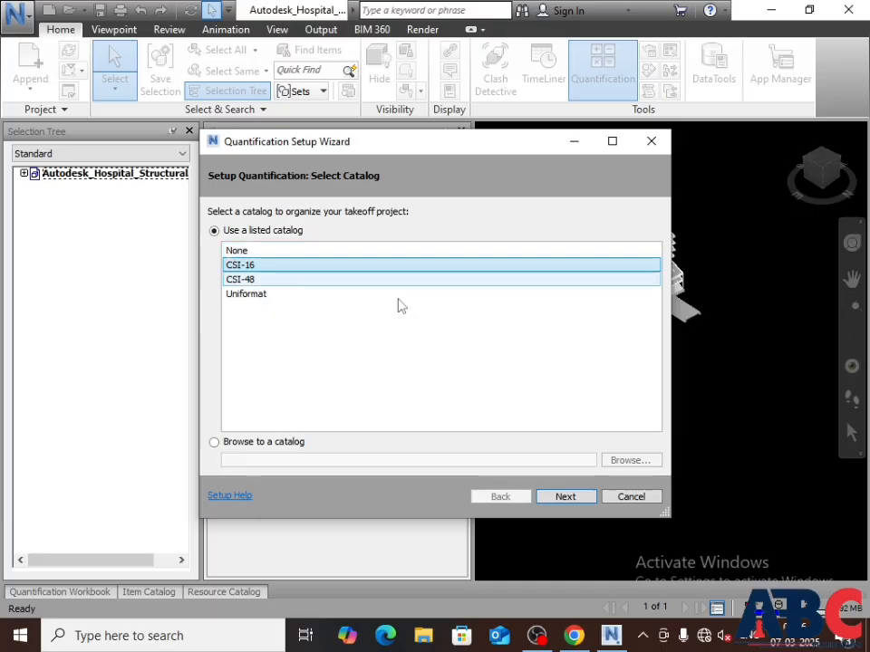
click(581, 499)
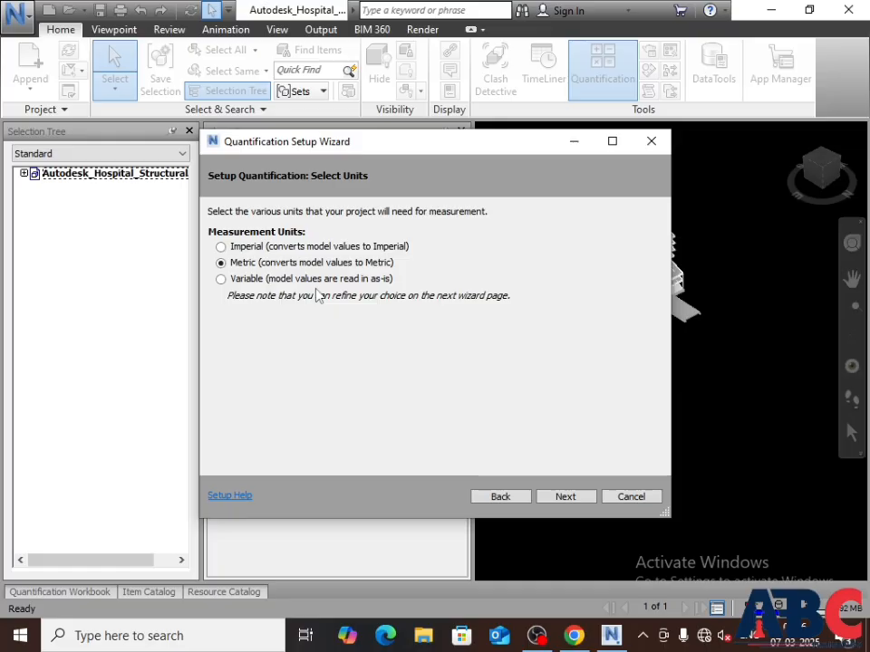
click(221, 247)
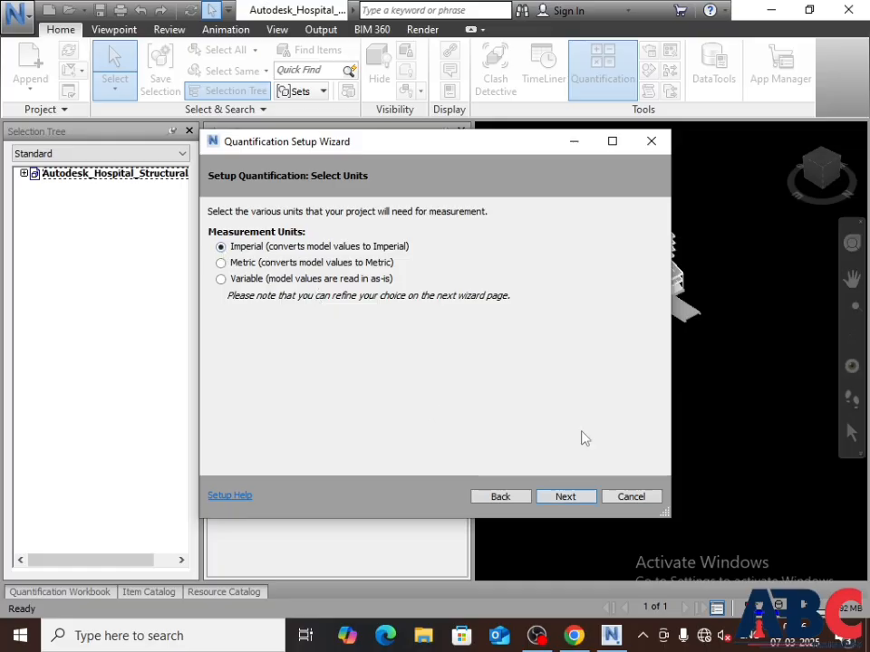
click(562, 498)
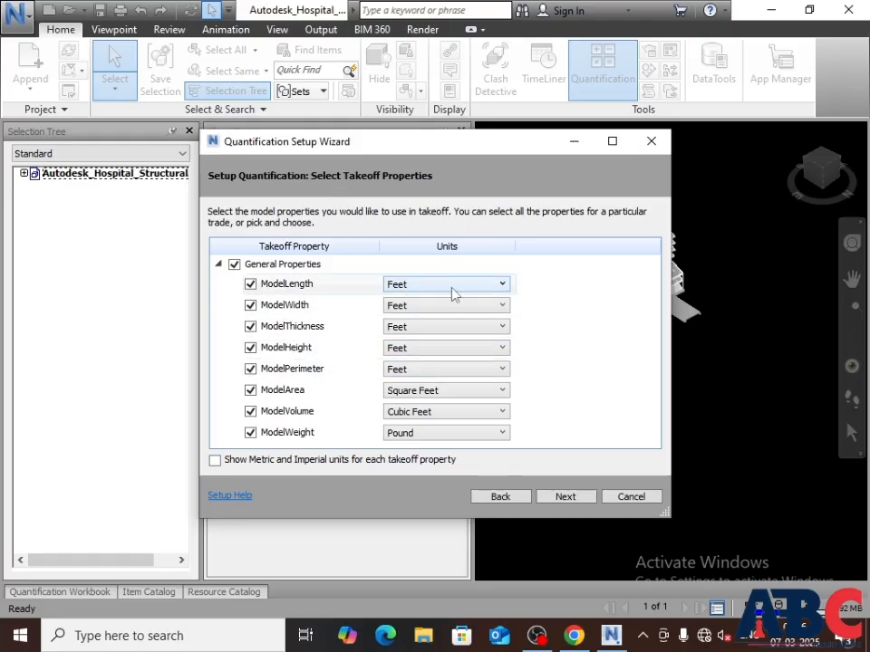
Step: Review the ModelLength unit choices, keep Feet, and finish the setup to create the takeoff database
click(499, 287)
click(609, 331)
click(504, 285)
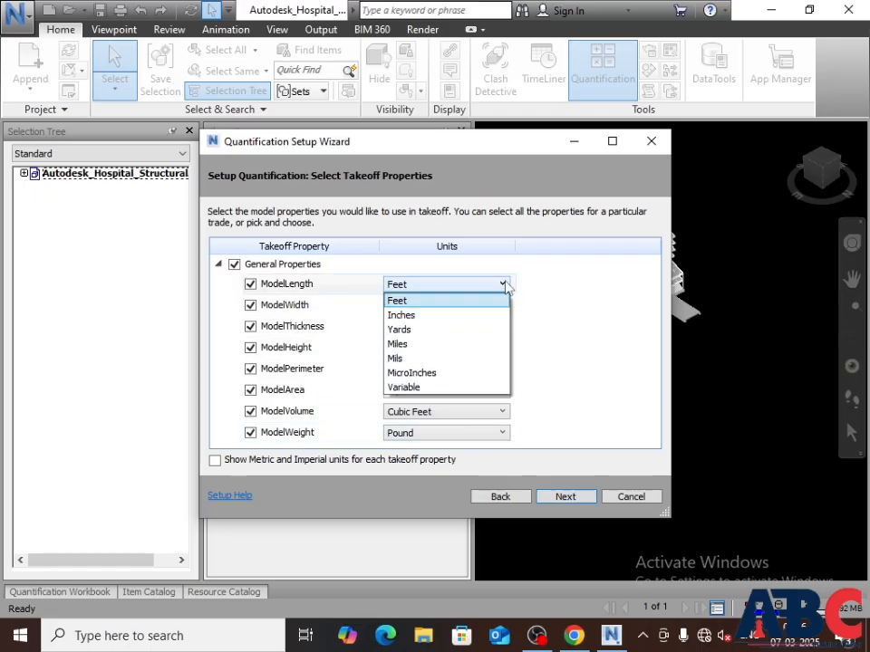
click(456, 410)
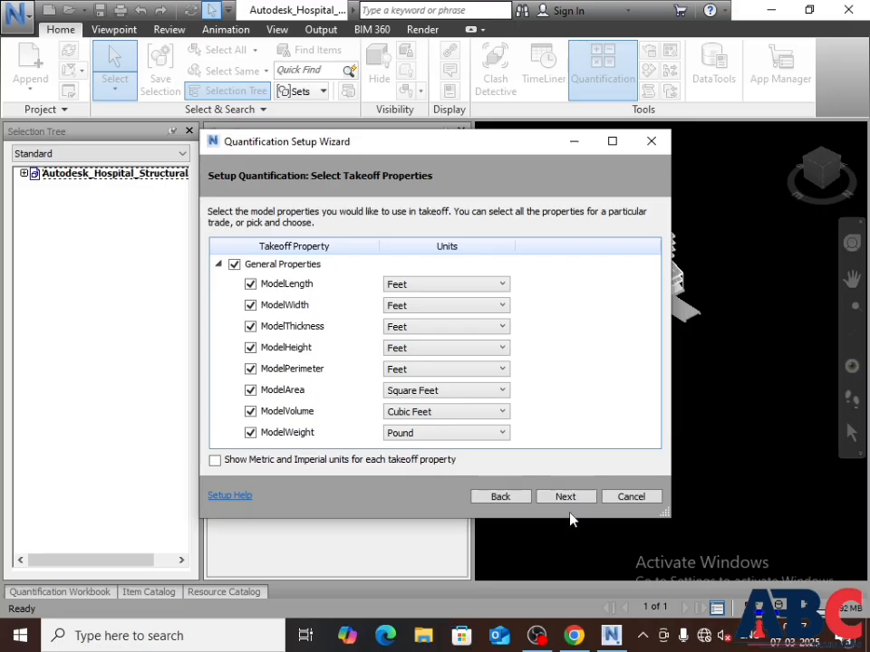
click(566, 499)
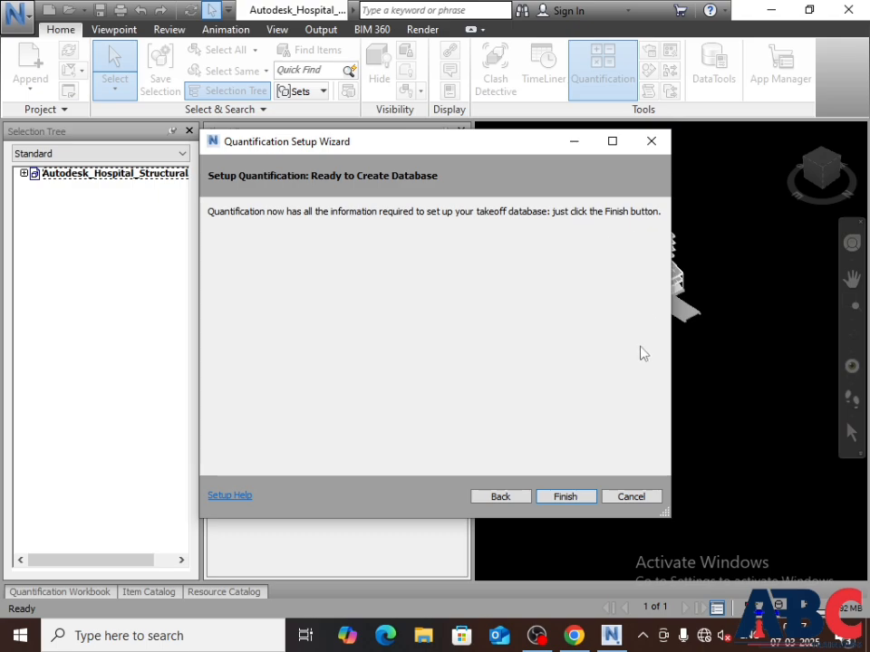
click(565, 498)
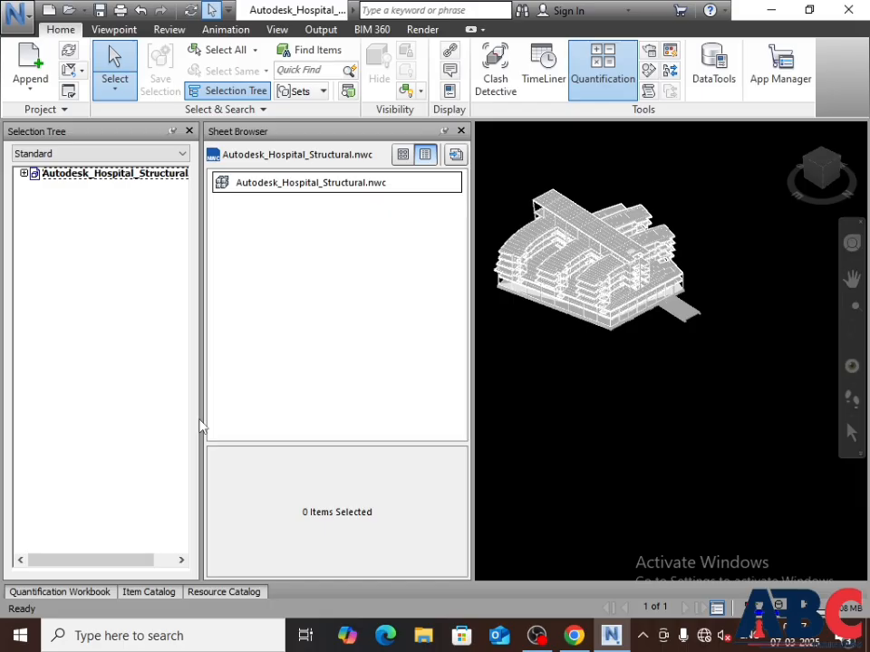
Step: Take off the whole Autodesk_Hospital_Structural.nwc model to a new catalog item and look through the workbook's items
click(60, 175)
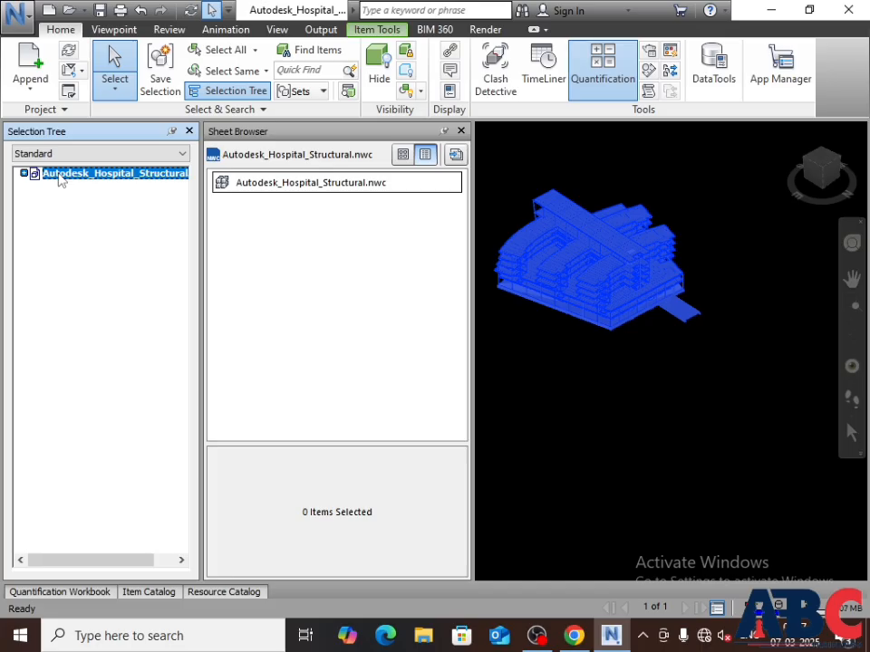
right_click(60, 178)
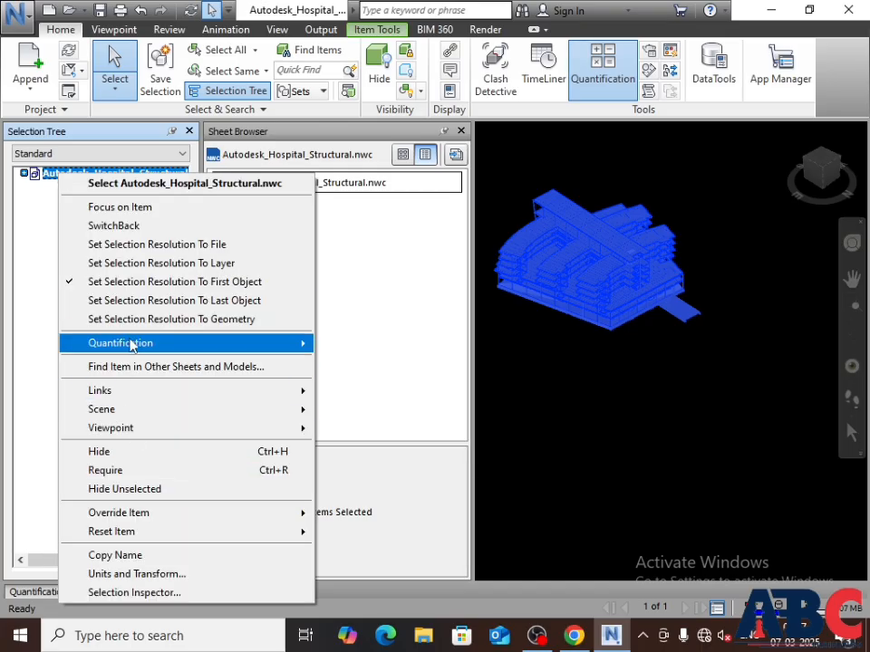
mouse_move(123, 343)
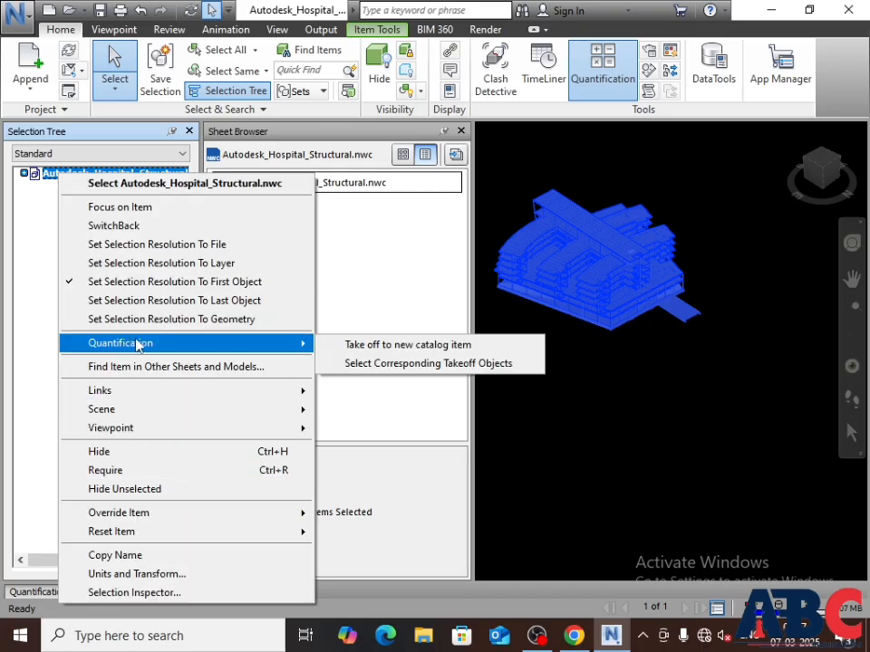
click(390, 346)
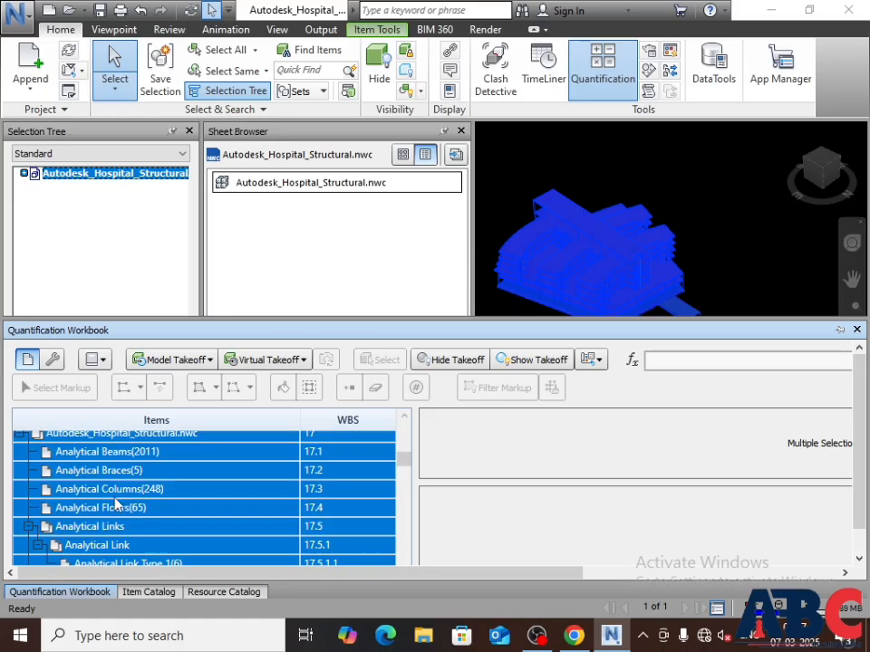
scroll(117, 501, down, 5)
scroll(143, 541, down, 15)
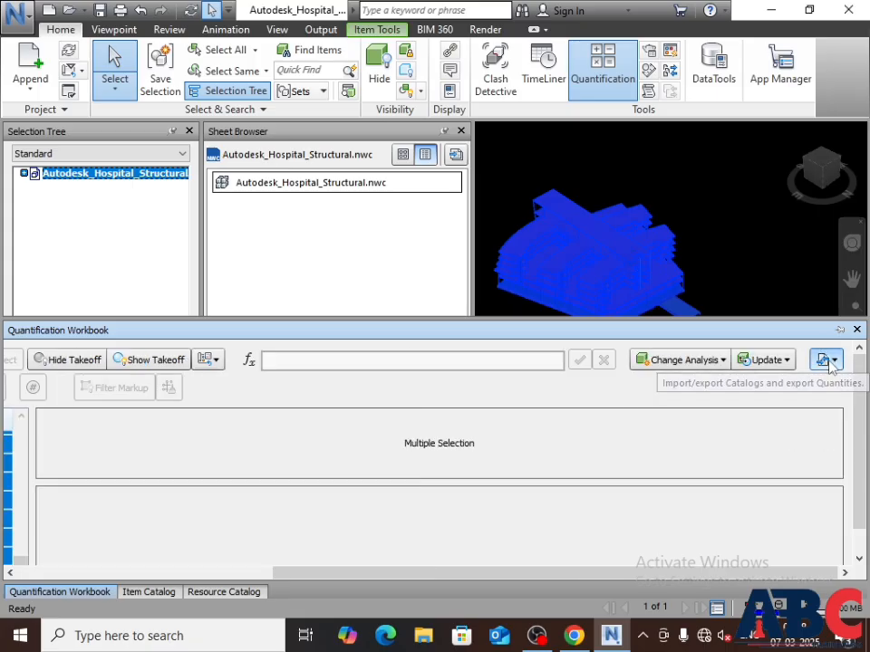
Step: Export the quantities to Excel as New Quantity Report in Documents, open the file and dismiss the Office activation notice
click(827, 361)
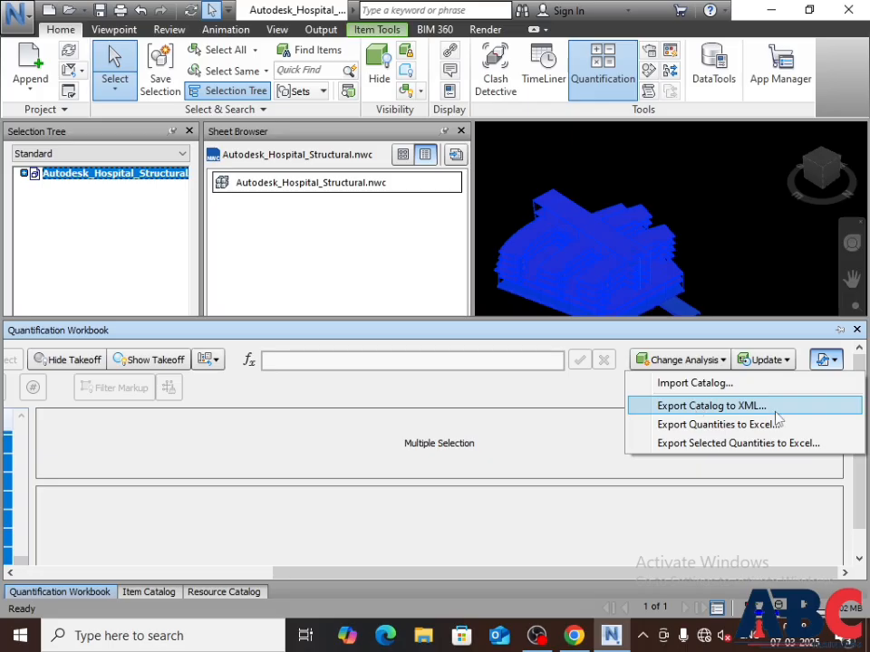
click(722, 425)
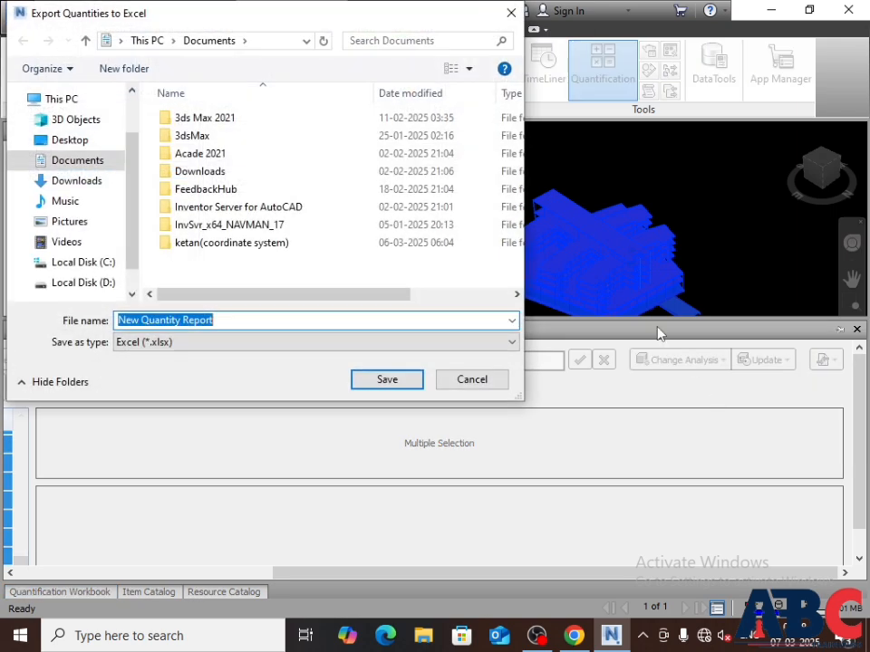
click(86, 165)
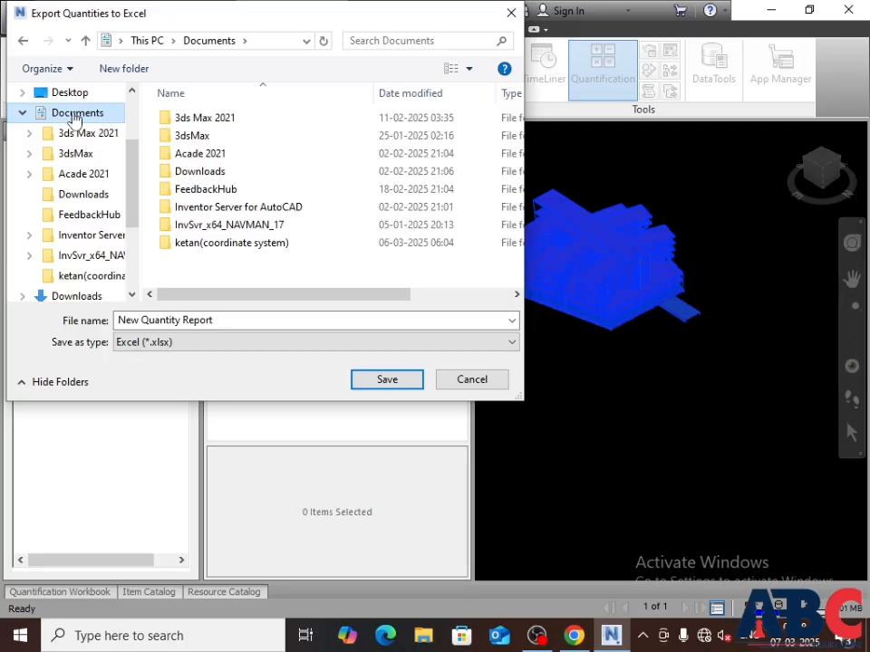
click(387, 384)
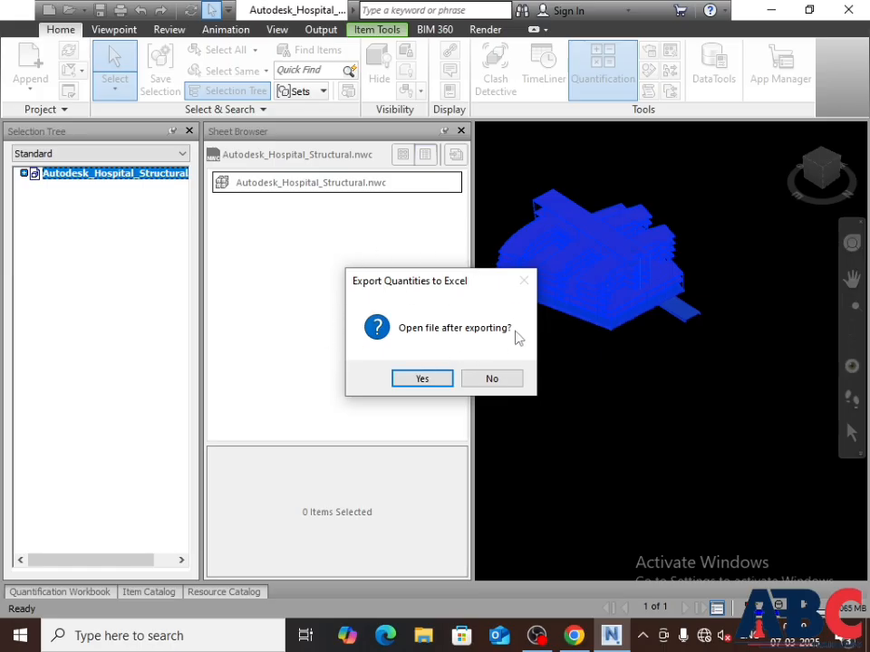
click(423, 380)
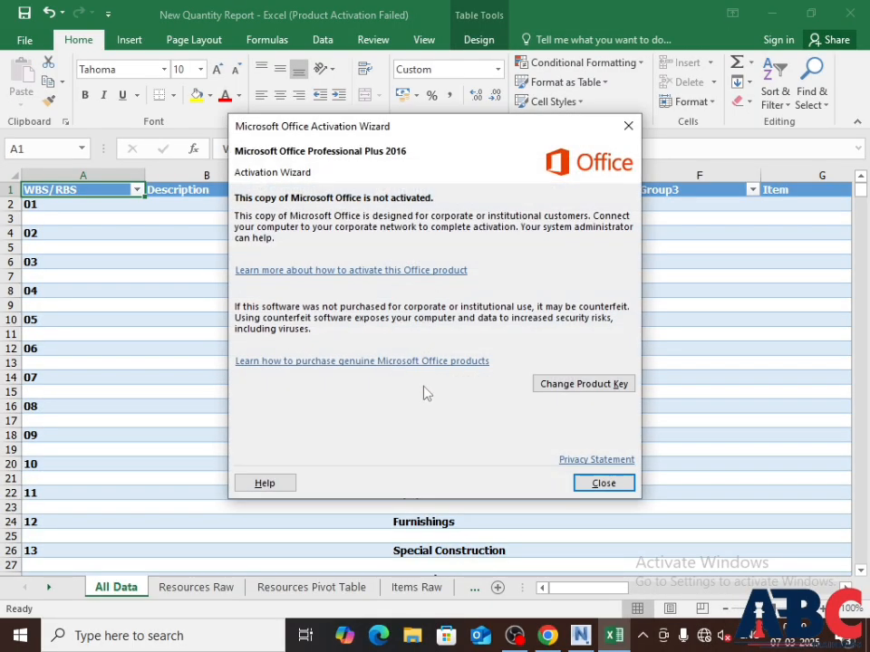
click(603, 484)
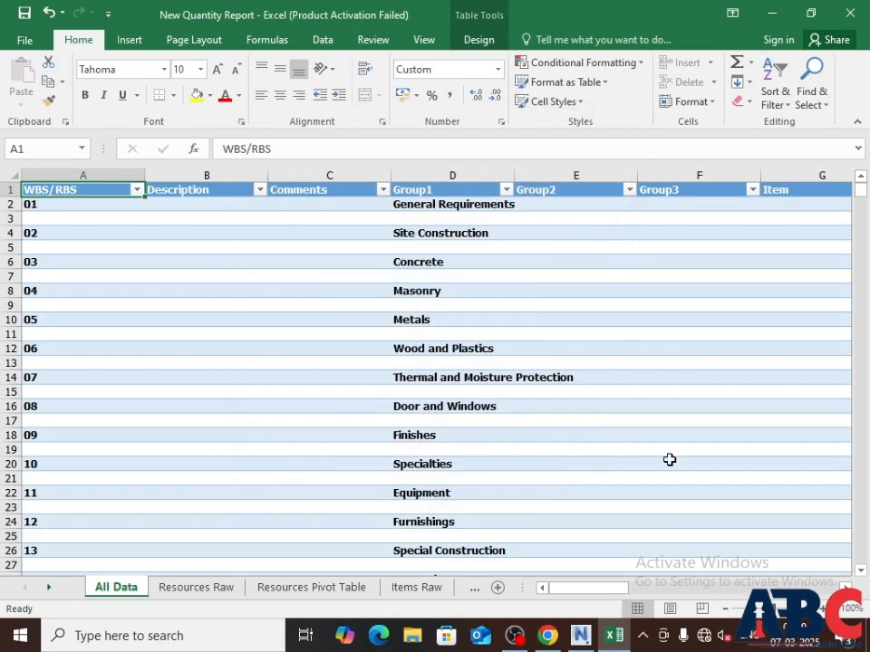
Step: Review the exported report's All Data, Resources Raw, Resources Pivot Table and Items Raw sheets
scroll(270, 481, down, 15)
scroll(423, 440, down, 4)
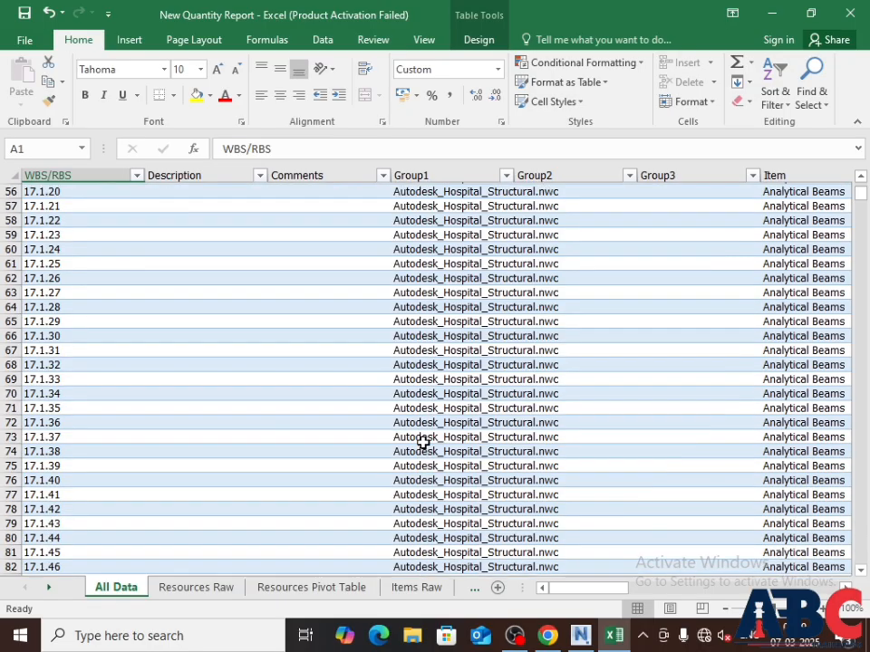
scroll(423, 441, up, 12)
scroll(206, 386, up, 7)
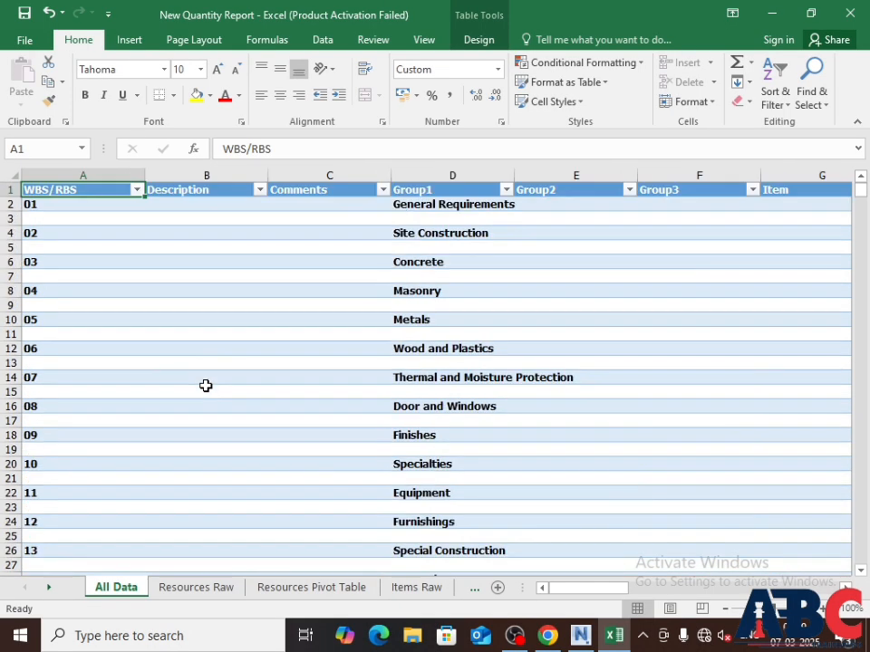
click(193, 589)
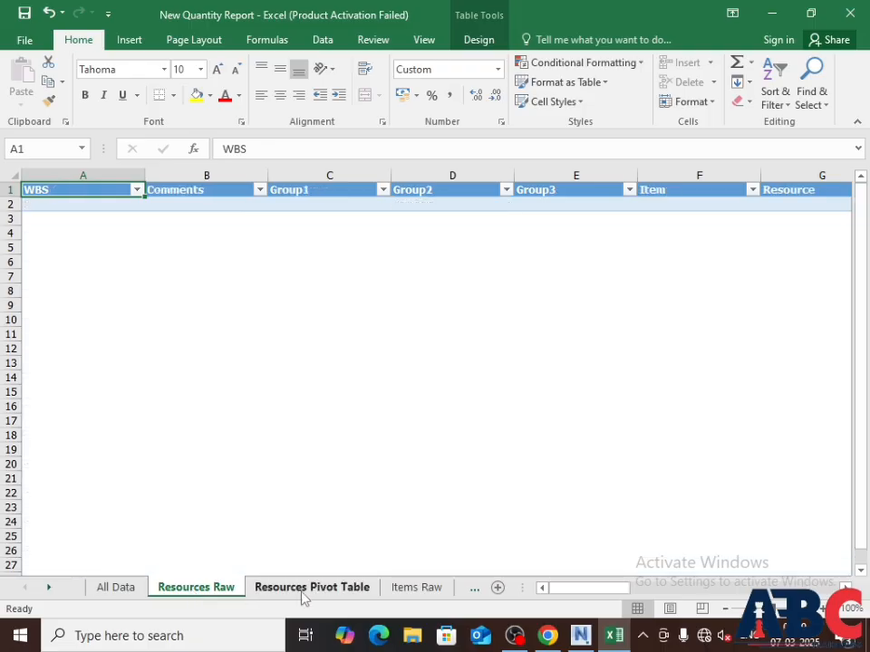
click(305, 589)
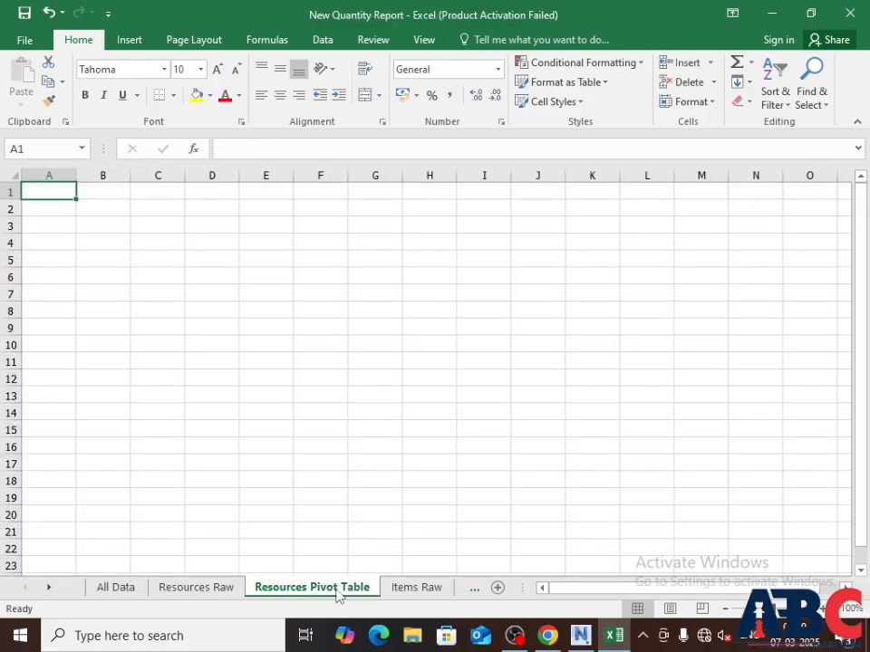
click(431, 591)
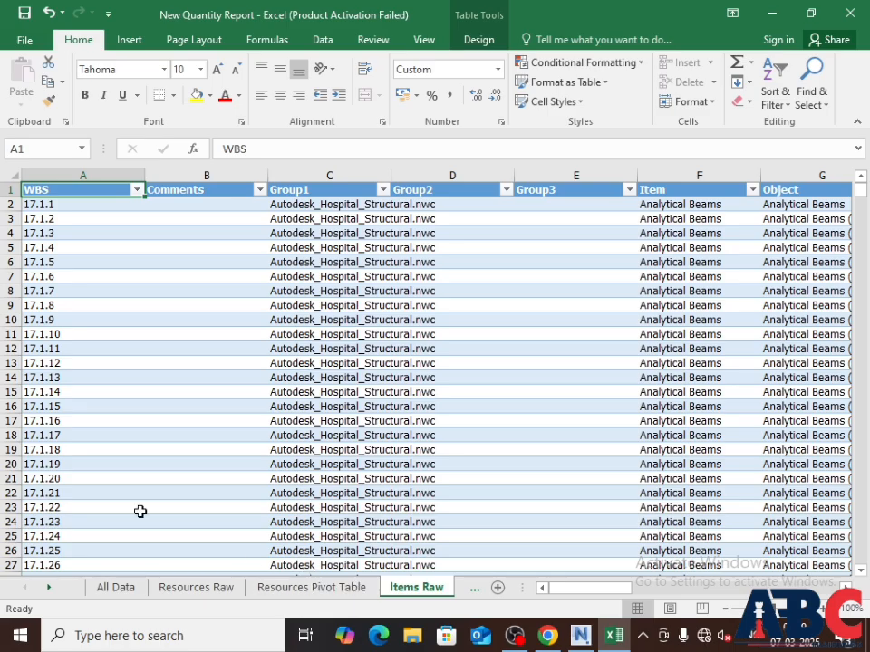
scroll(499, 355, down, 9)
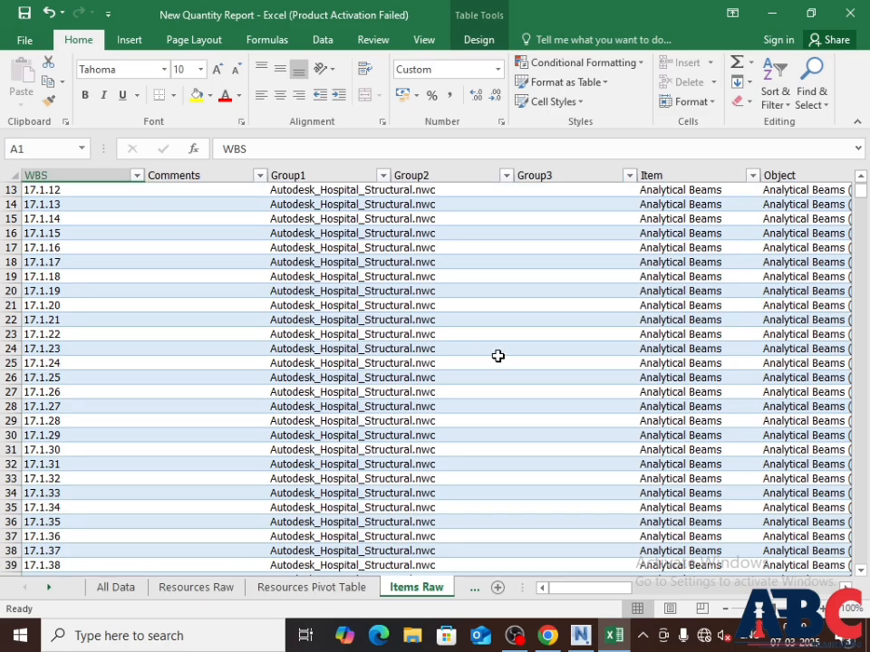